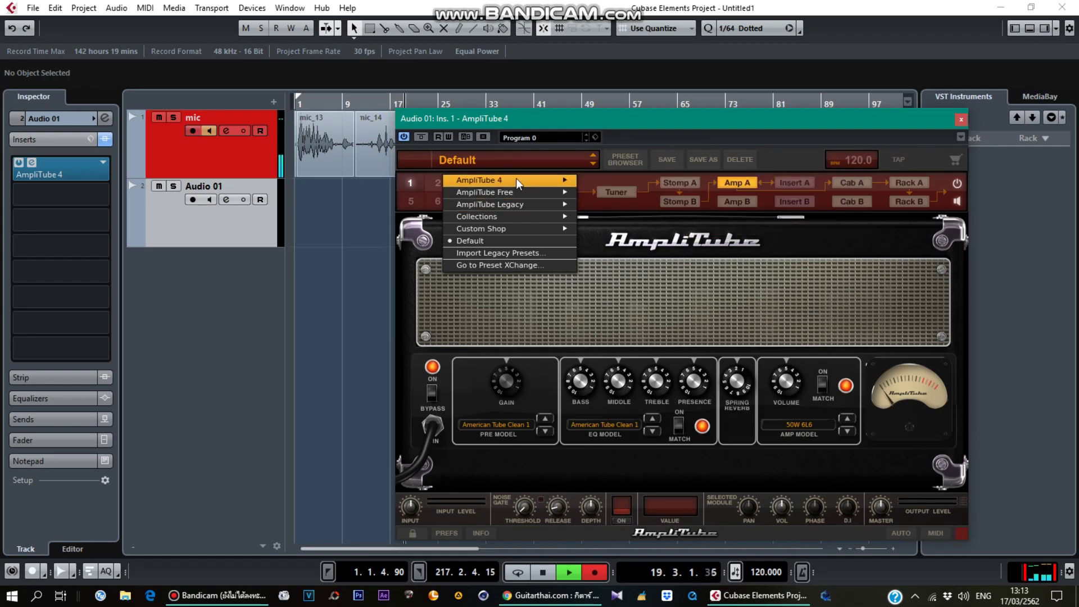
# Browse the preset categories and load the Imposer preset from the AmpliTube MESA Boogie collection's Dual Rectifier group.
pyautogui.moveTo(516, 179)
pyautogui.moveTo(649, 180)
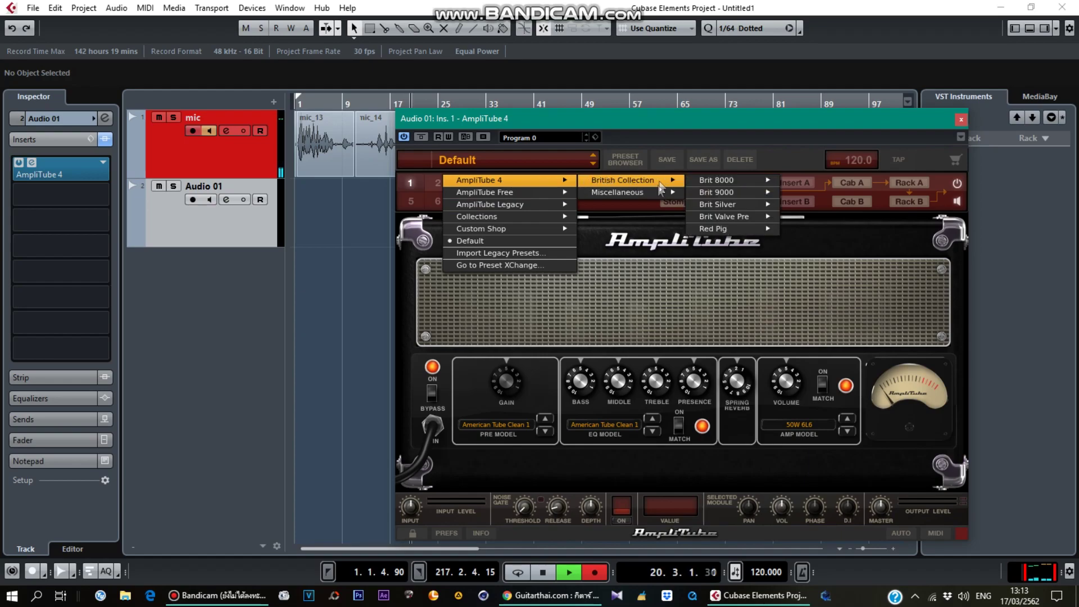
pyautogui.moveTo(672, 195)
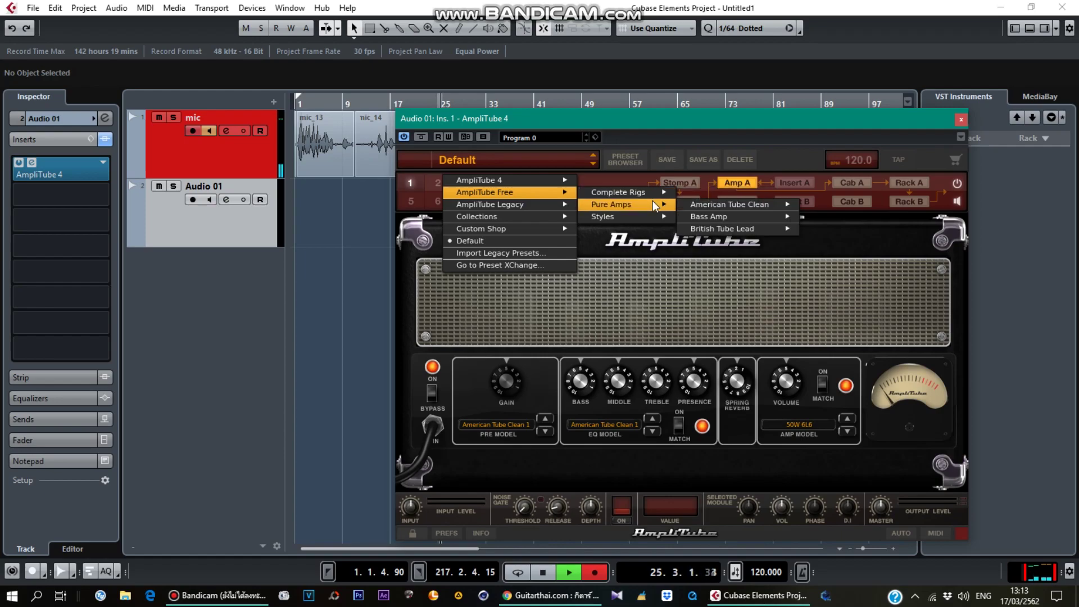
pyautogui.moveTo(652, 218)
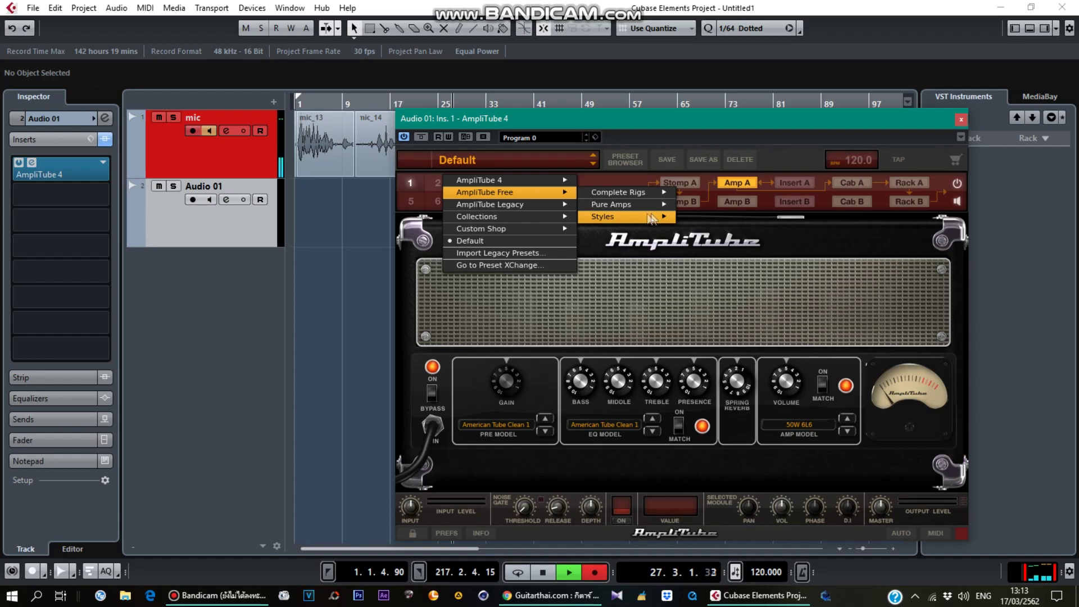
pyautogui.moveTo(520, 209)
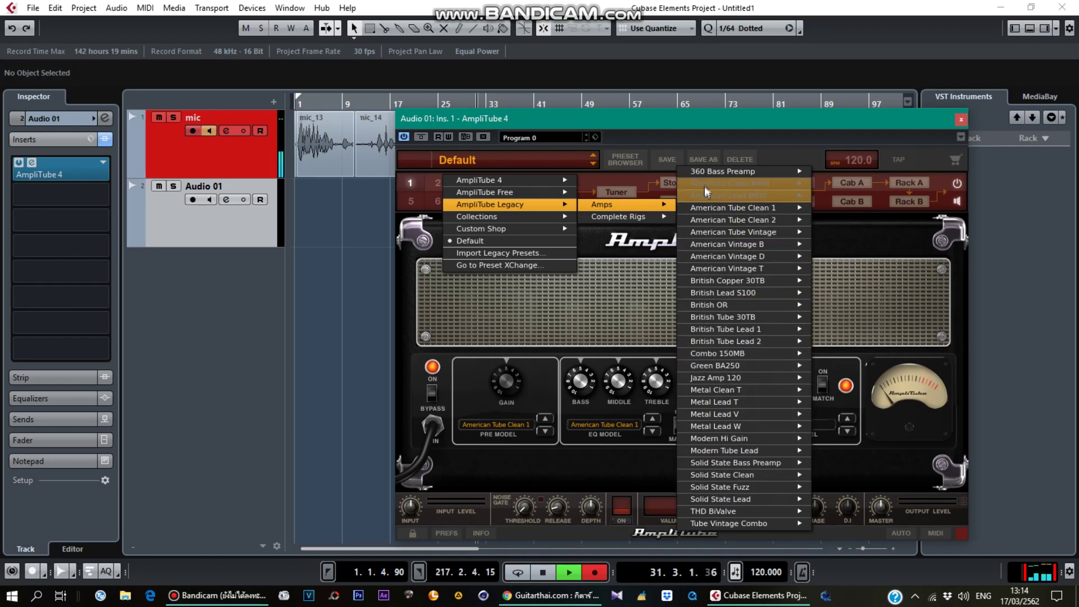
pyautogui.moveTo(554, 204)
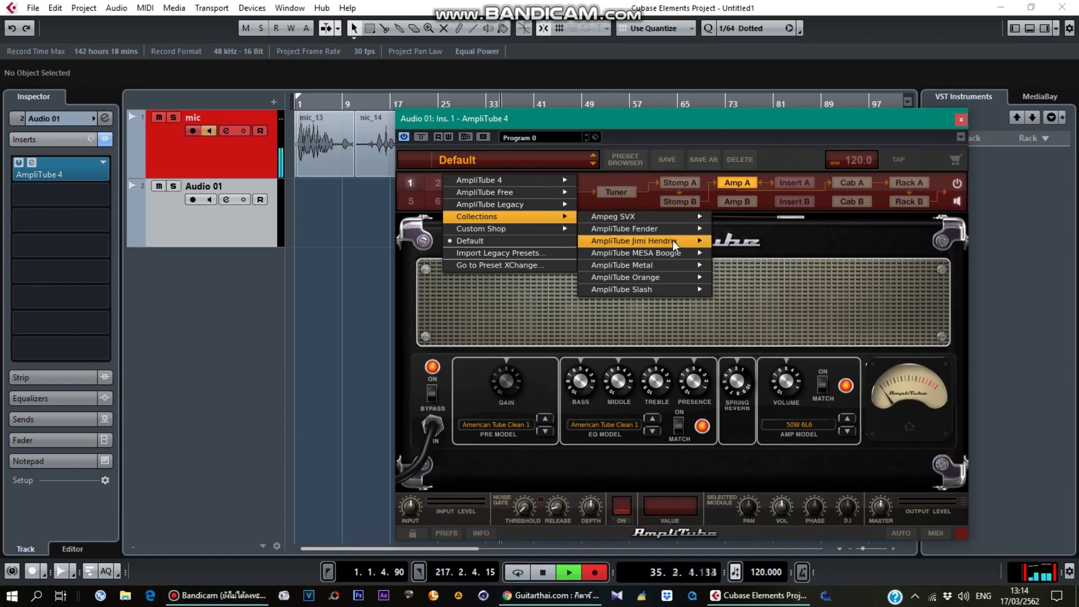
pyautogui.moveTo(670, 253)
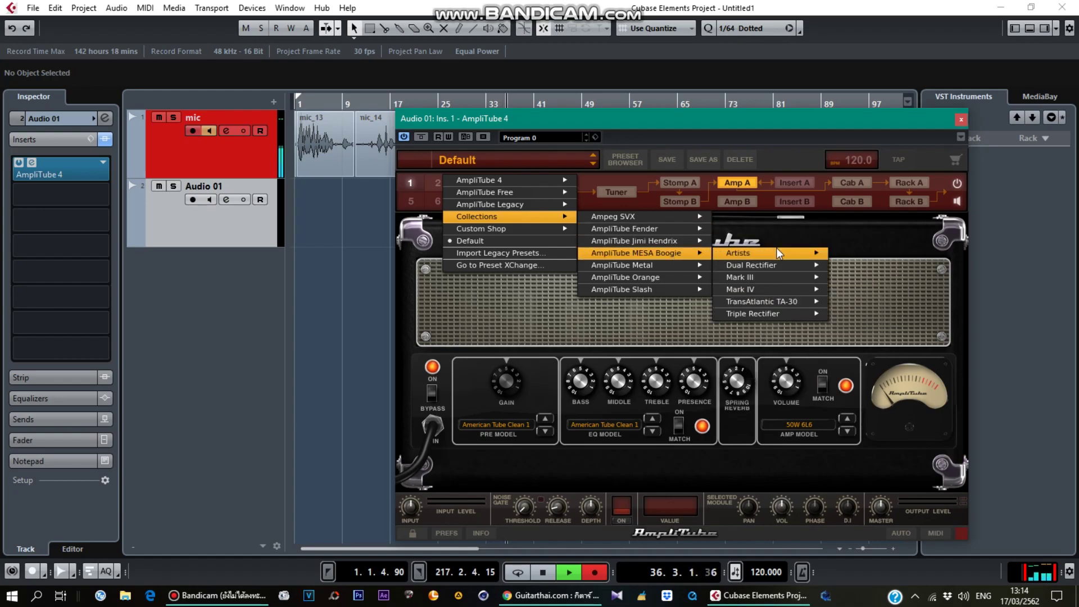
pyautogui.moveTo(774, 264)
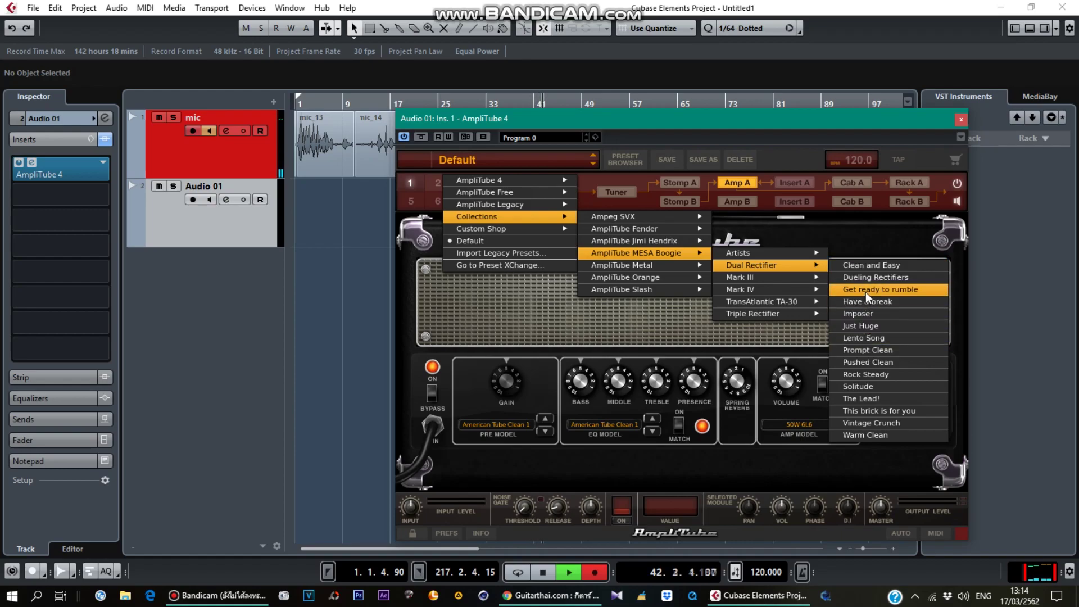
pyautogui.click(866, 314)
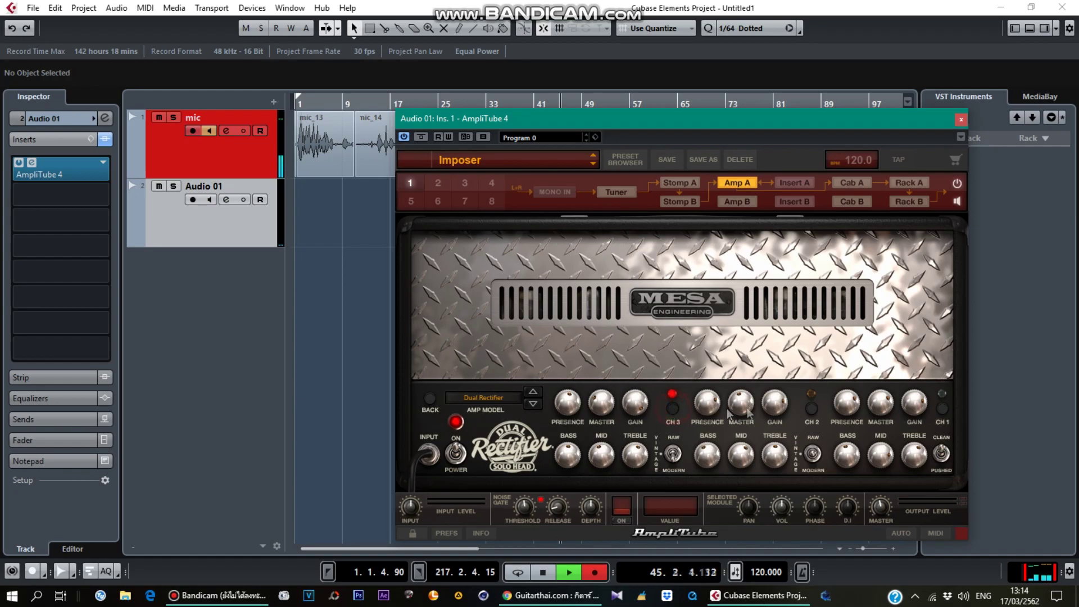
# Try channel 2 of the Dual Rectifier amp, ending with channel 1 active.
pyautogui.click(813, 409)
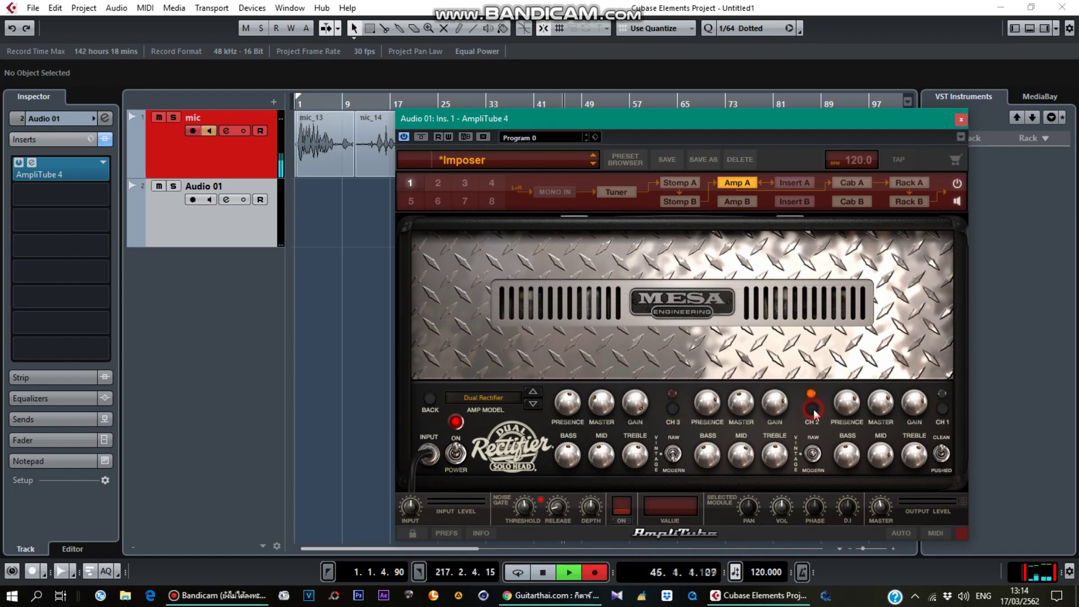
pyautogui.click(943, 409)
# Toggle the bias and power switches on the back of the Dual Rectifier amp and return to its front view.
pyautogui.click(431, 400)
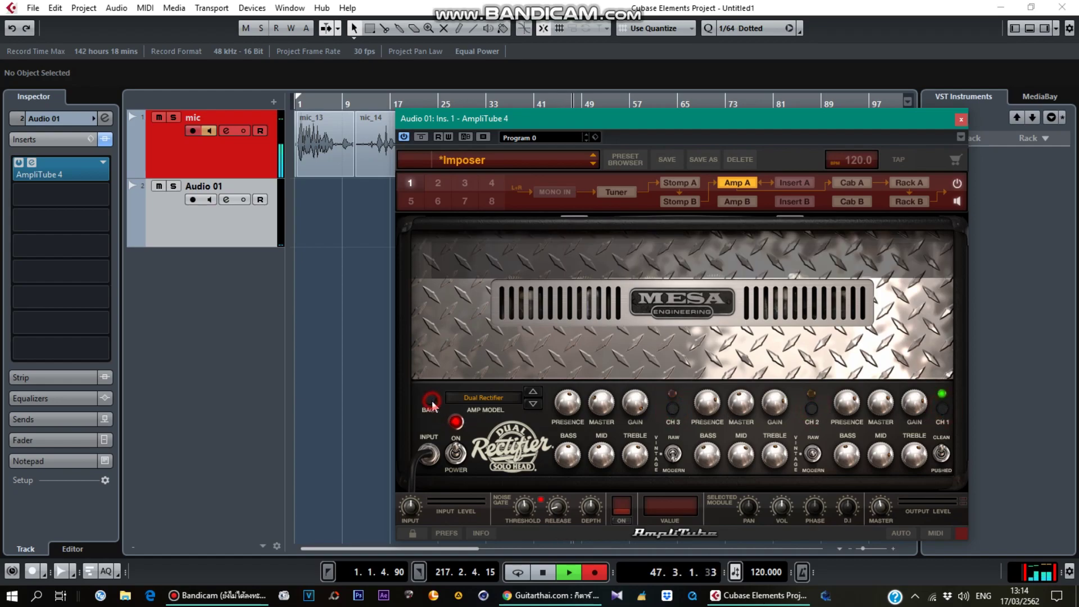
pyautogui.click(702, 426)
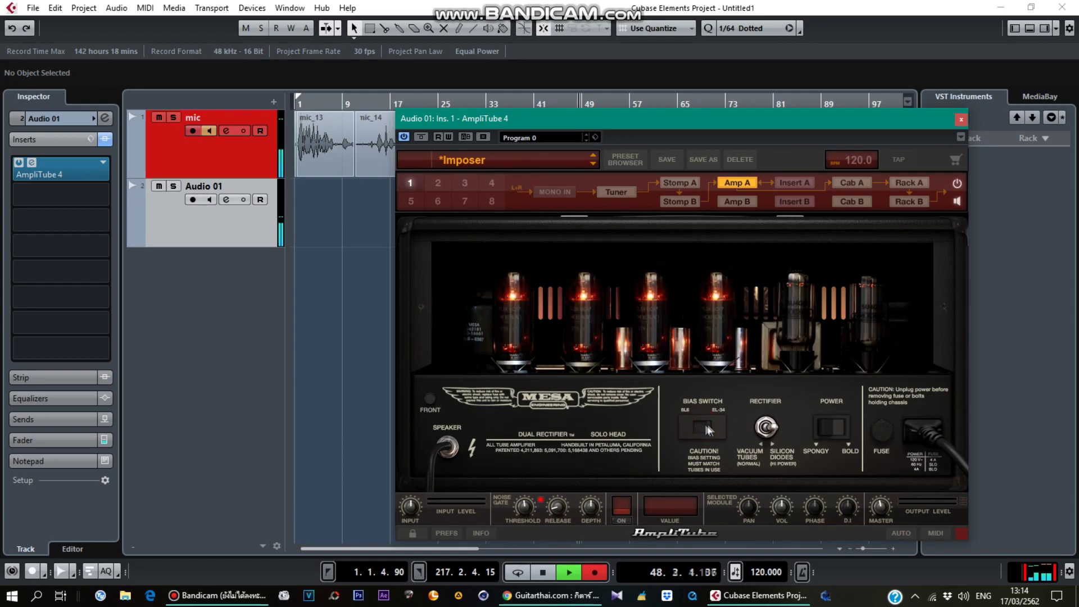
pyautogui.click(707, 427)
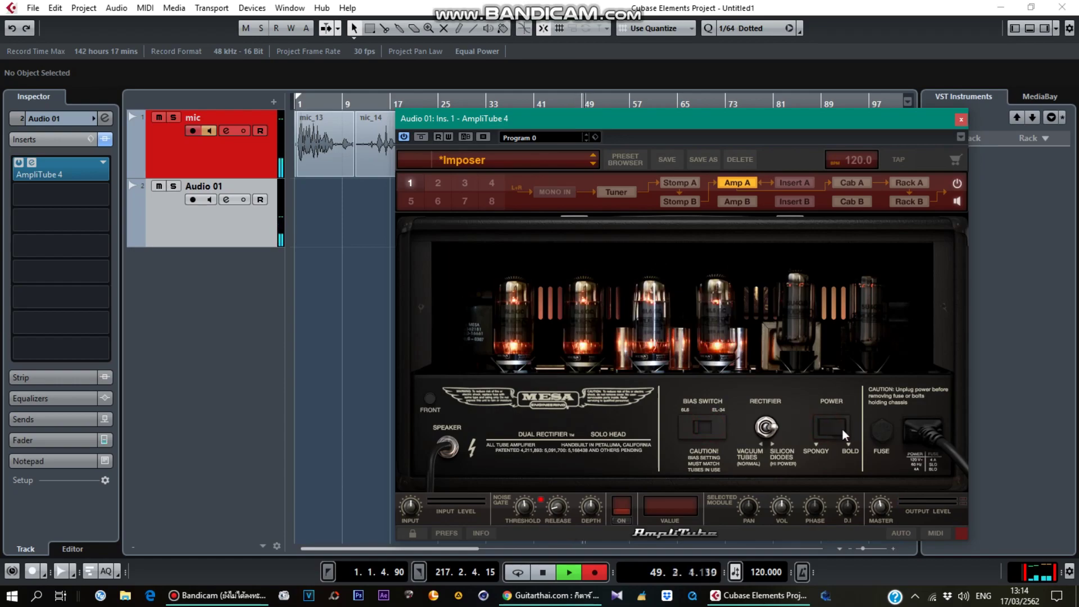
pyautogui.click(822, 428)
pyautogui.click(433, 402)
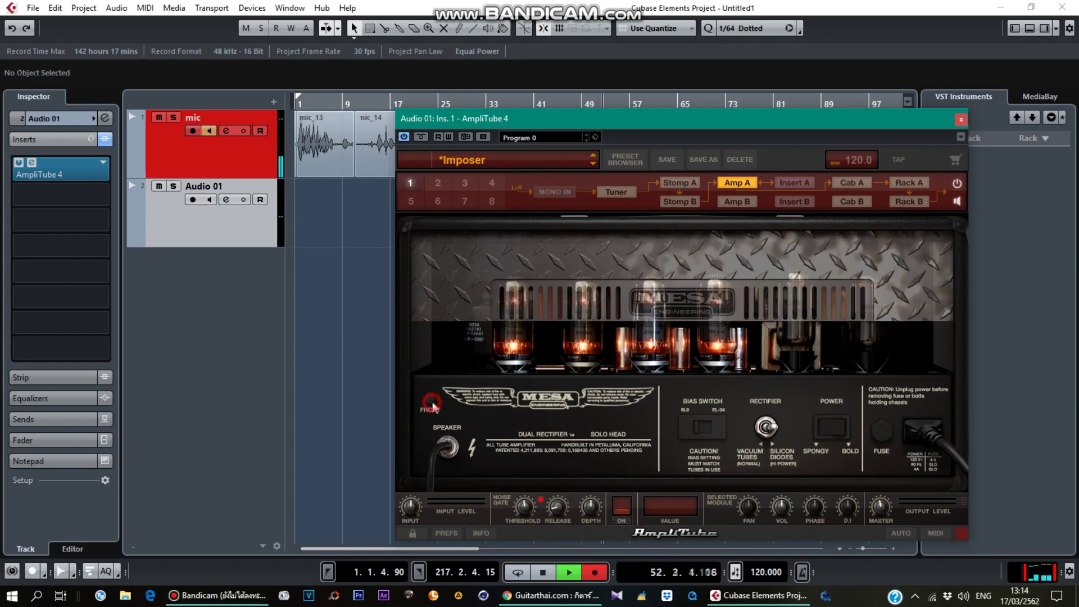
# Replace the Pitch Shifter pedal in Stomp A with the Gate pedal from the Slash group.
pyautogui.click(679, 182)
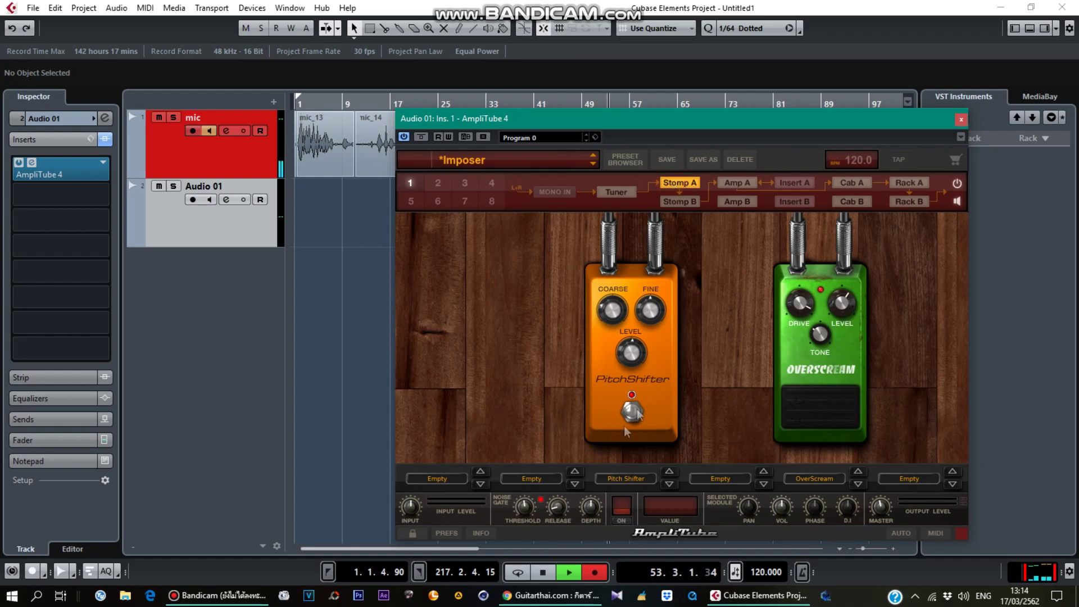
pyautogui.click(622, 478)
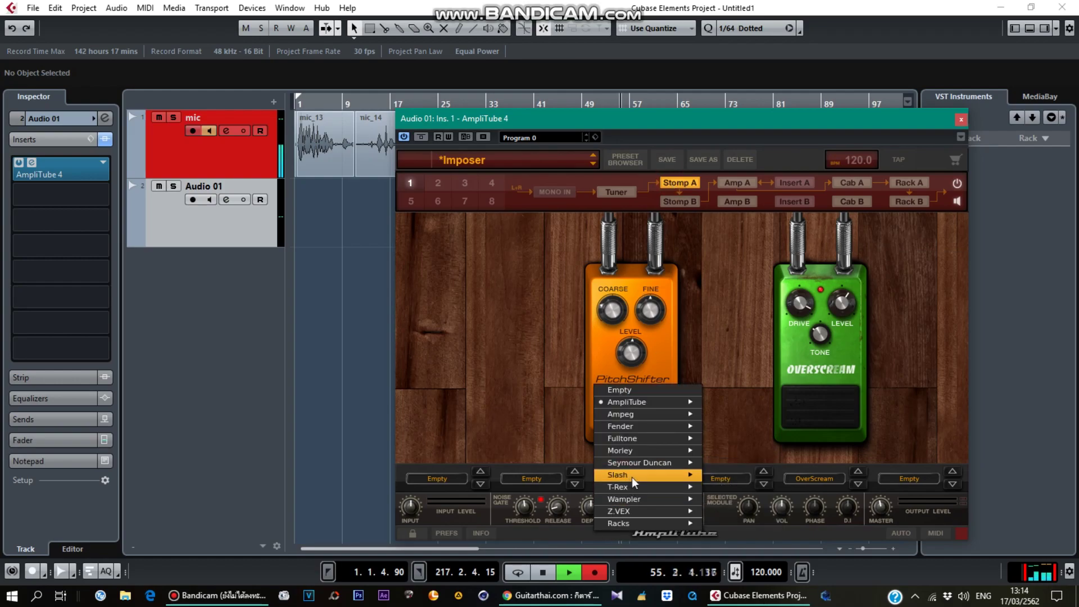
pyautogui.moveTo(693, 475)
pyautogui.click(734, 488)
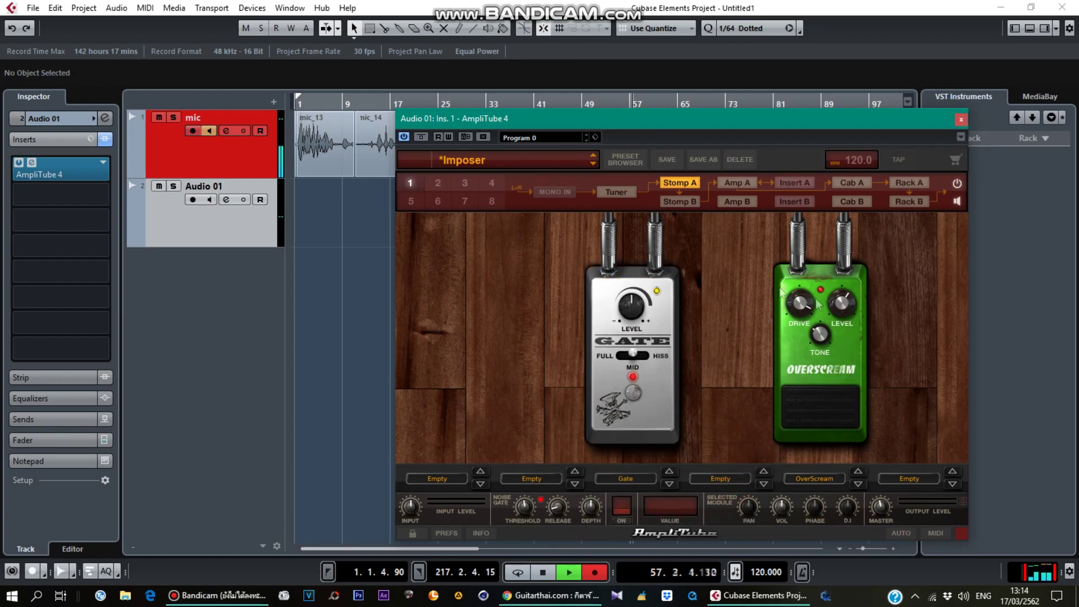
# Load the Digital Delay effect into the first slot of Insert A.
pyautogui.click(801, 188)
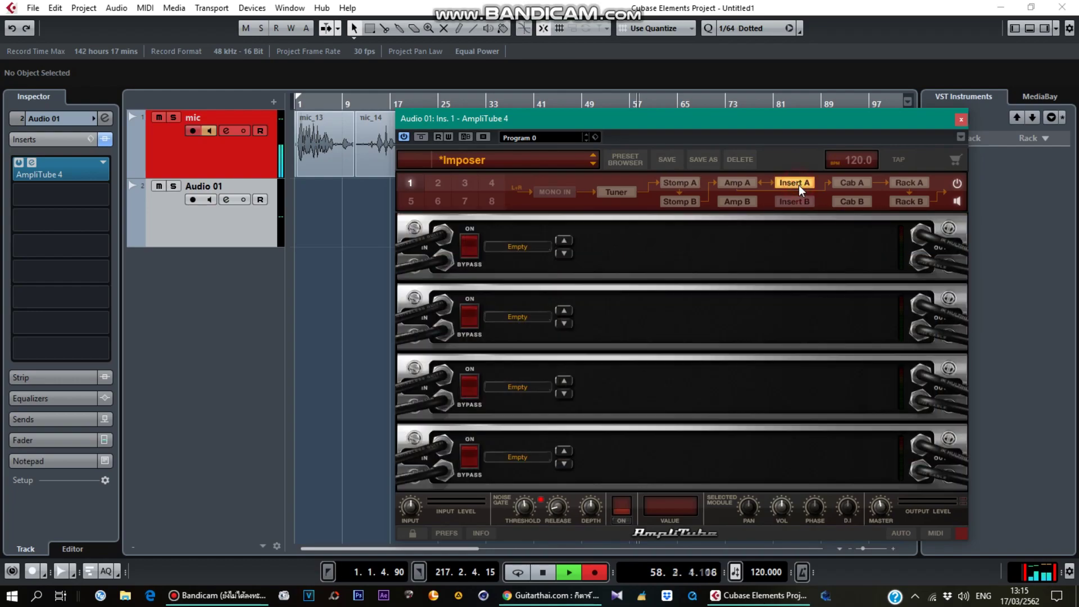
pyautogui.click(517, 247)
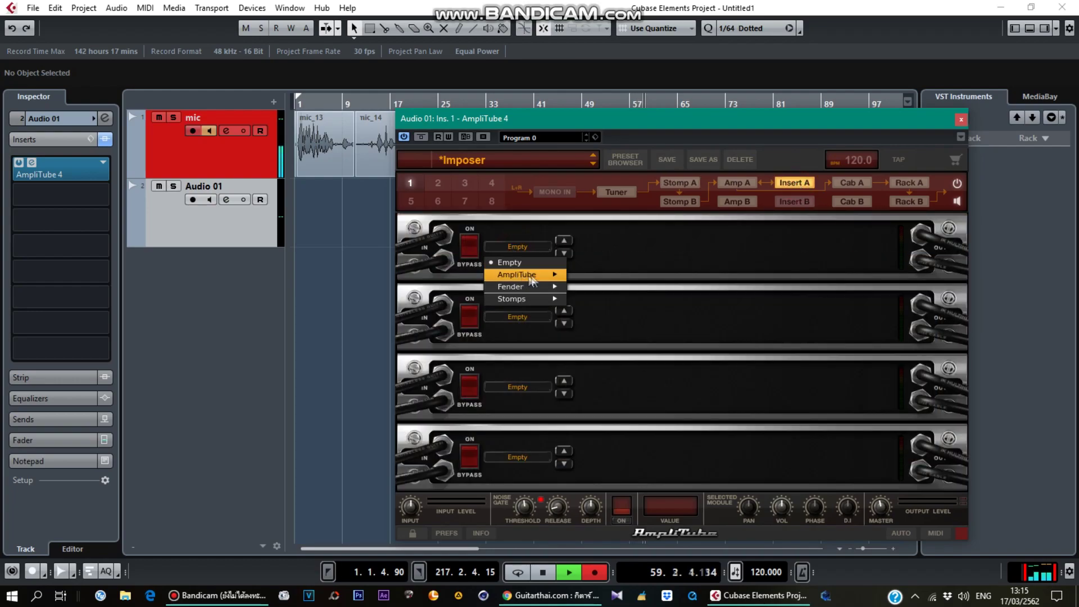
pyautogui.moveTo(519, 276)
pyautogui.moveTo(611, 275)
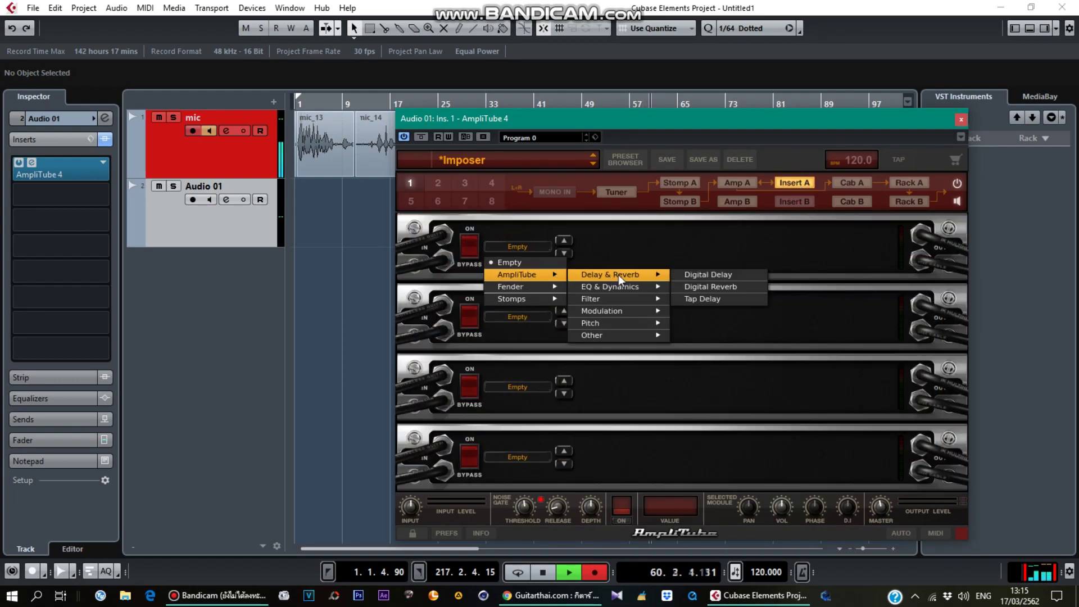
pyautogui.click(688, 276)
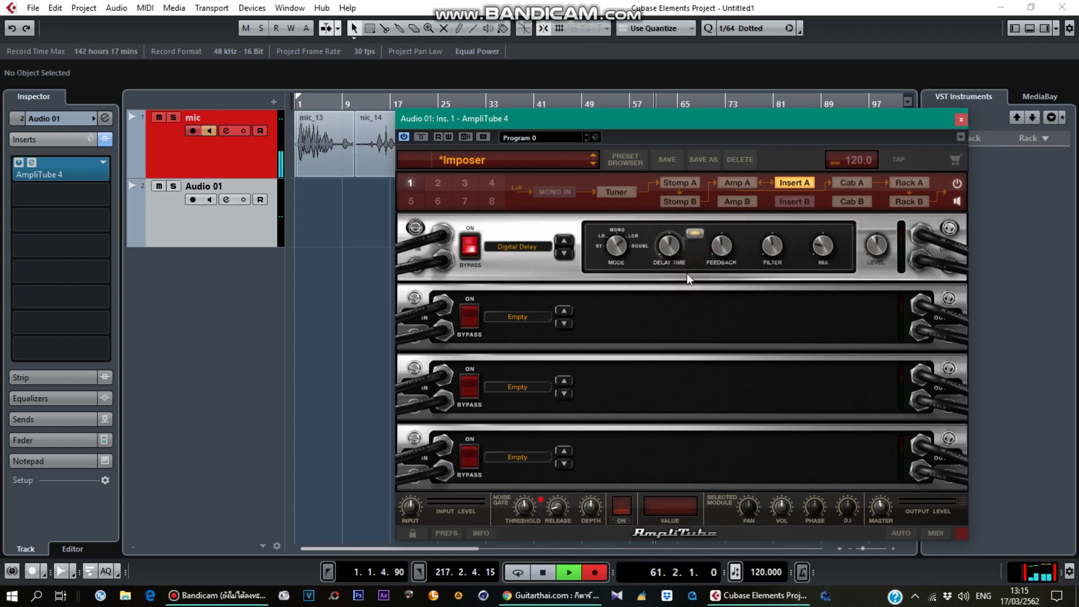
# Load the Digital Reverb effect into the second slot of Insert A.
pyautogui.click(514, 318)
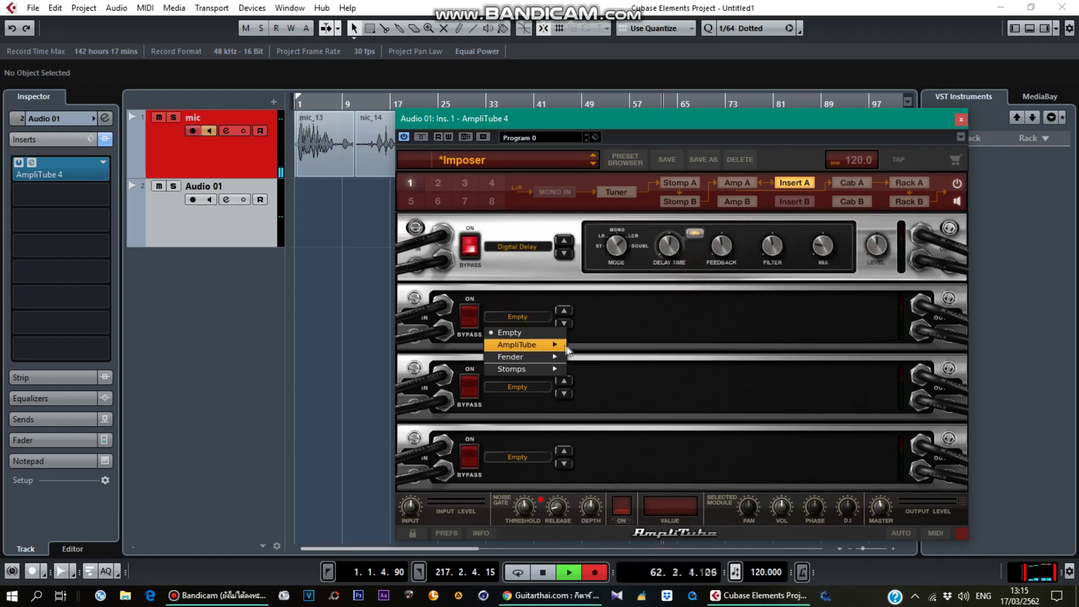
pyautogui.moveTo(556, 345)
pyautogui.moveTo(635, 346)
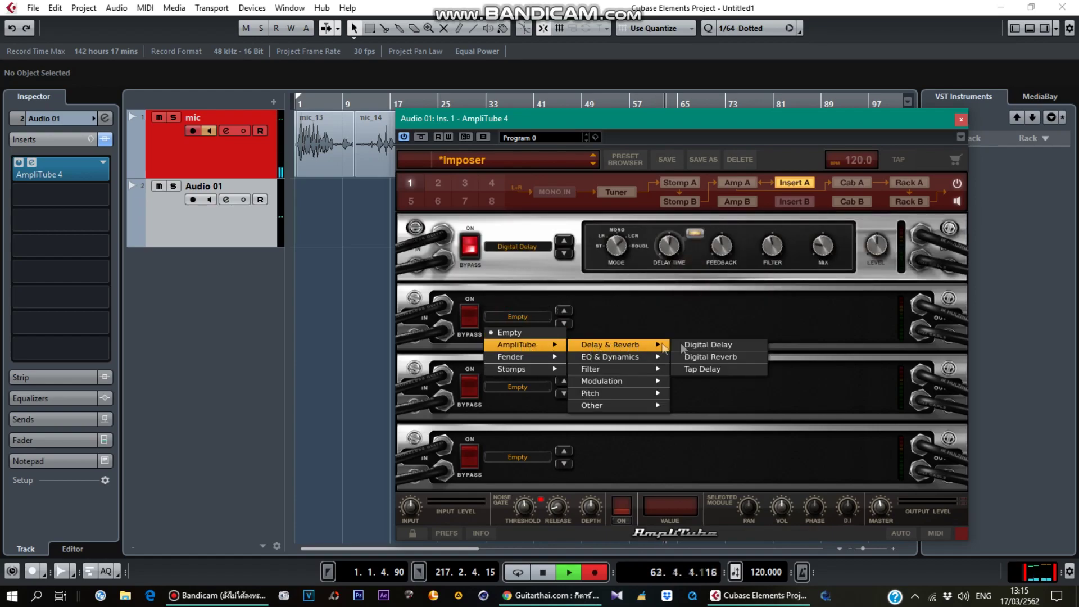
pyautogui.click(729, 357)
# Load the Analog Chorus modulation effect into the third slot of Insert A.
pyautogui.click(510, 387)
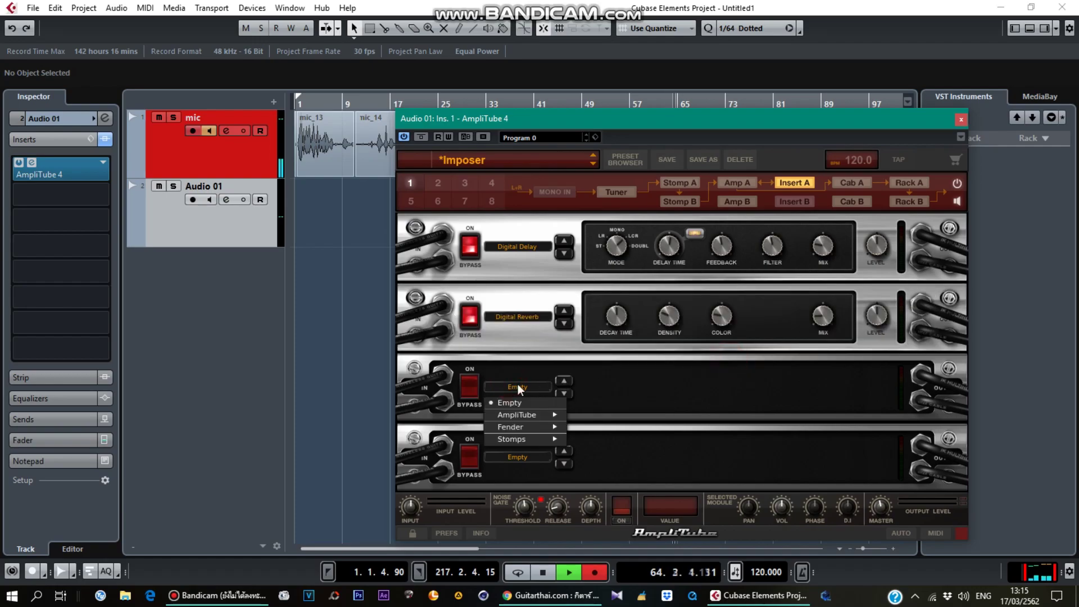
pyautogui.moveTo(707, 122); pyautogui.dragTo(616, 163)
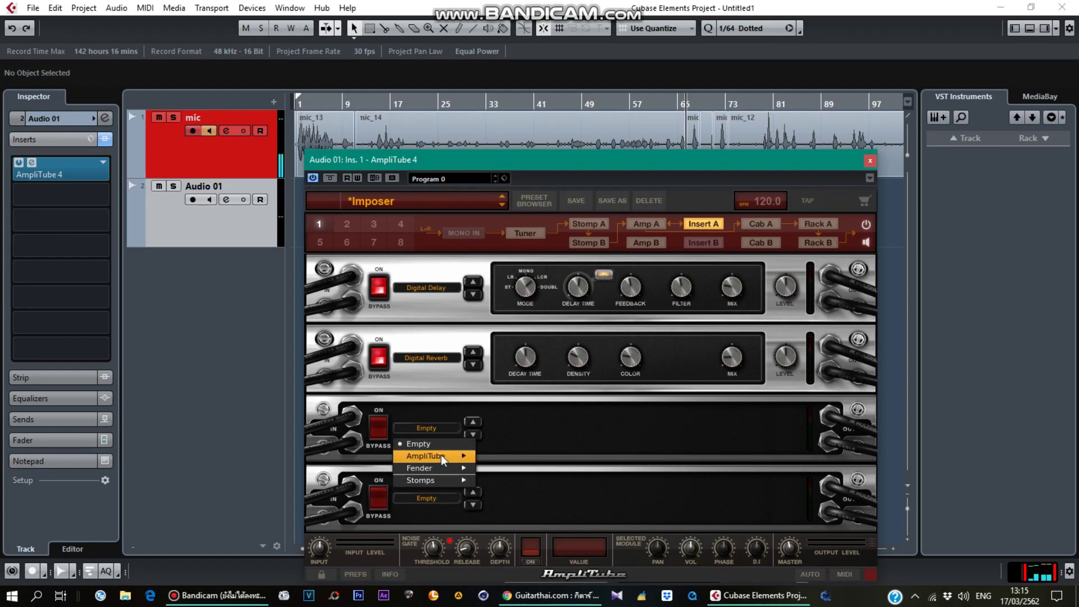
pyautogui.moveTo(473, 453)
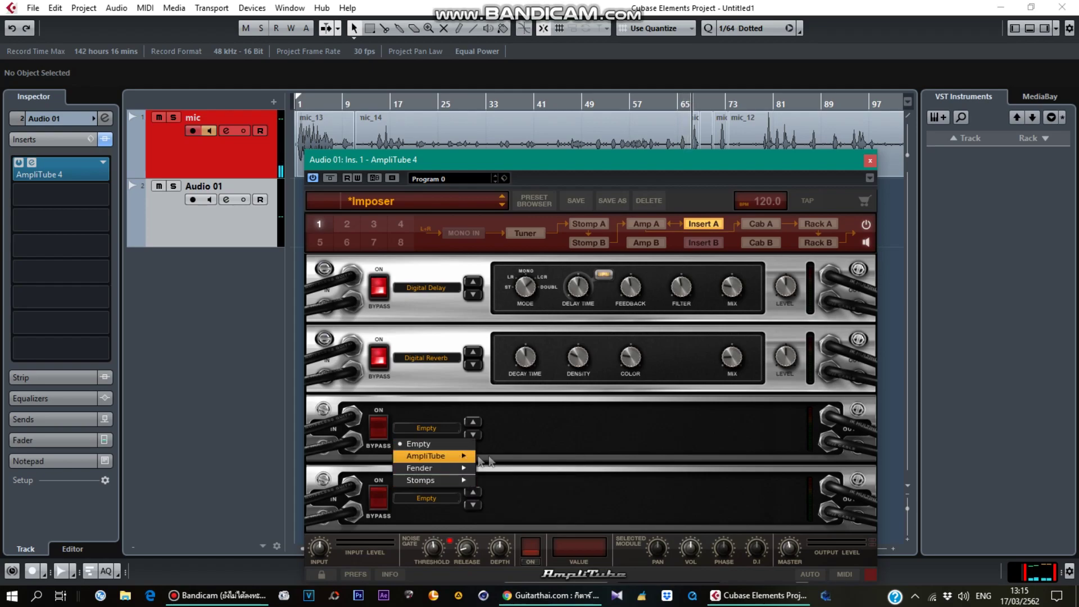
pyautogui.moveTo(518, 493)
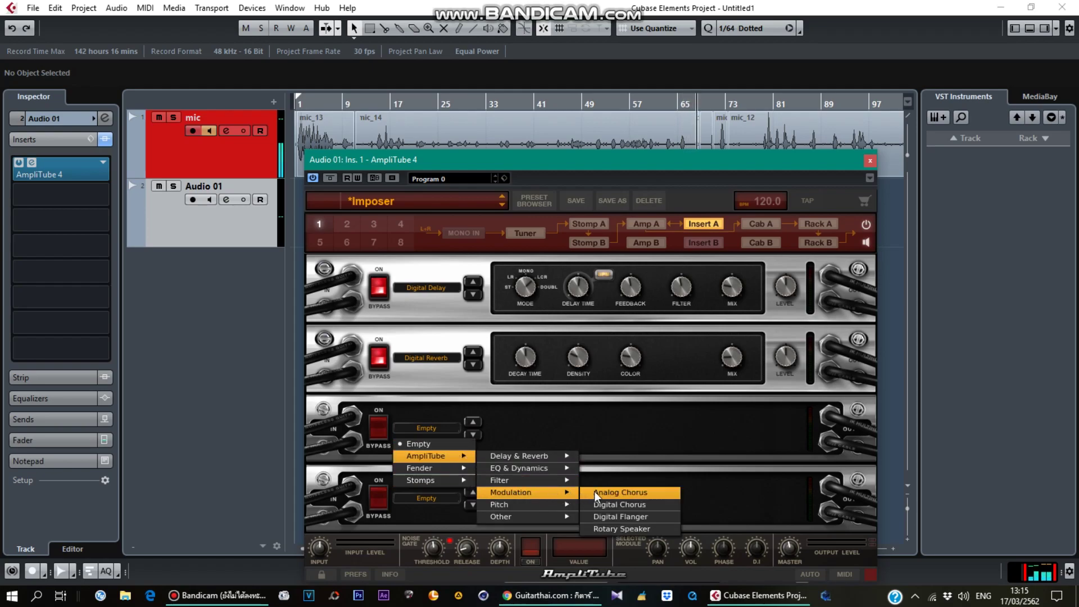
pyautogui.click(637, 494)
# Open the Cab A section and look through its available cabinet models.
pyautogui.moveTo(670, 162); pyautogui.dragTo(565, 196)
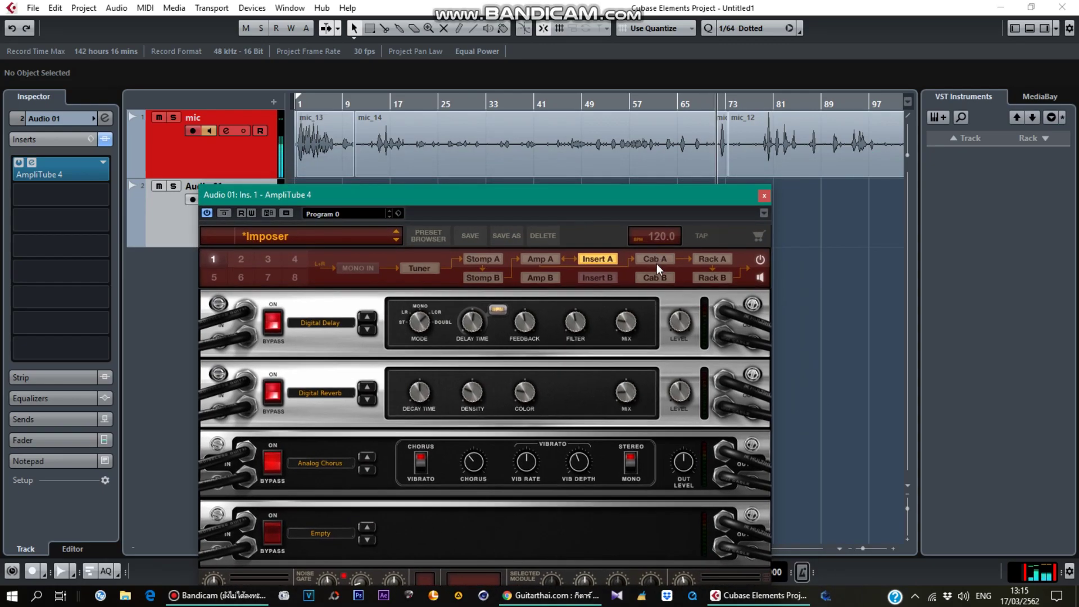
pyautogui.click(653, 256)
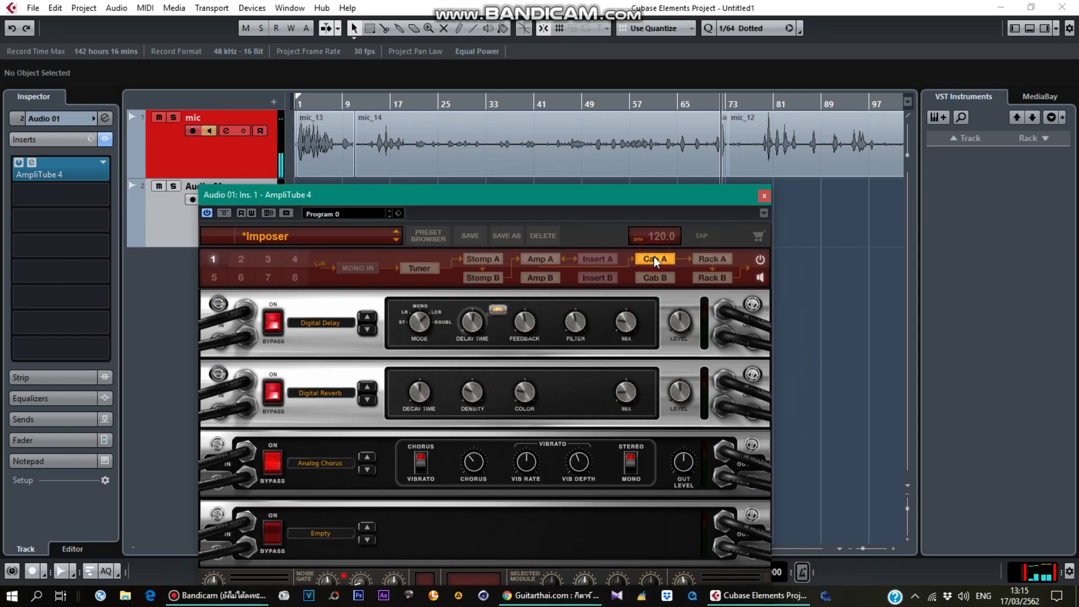
pyautogui.moveTo(530, 193); pyautogui.dragTo(445, 92)
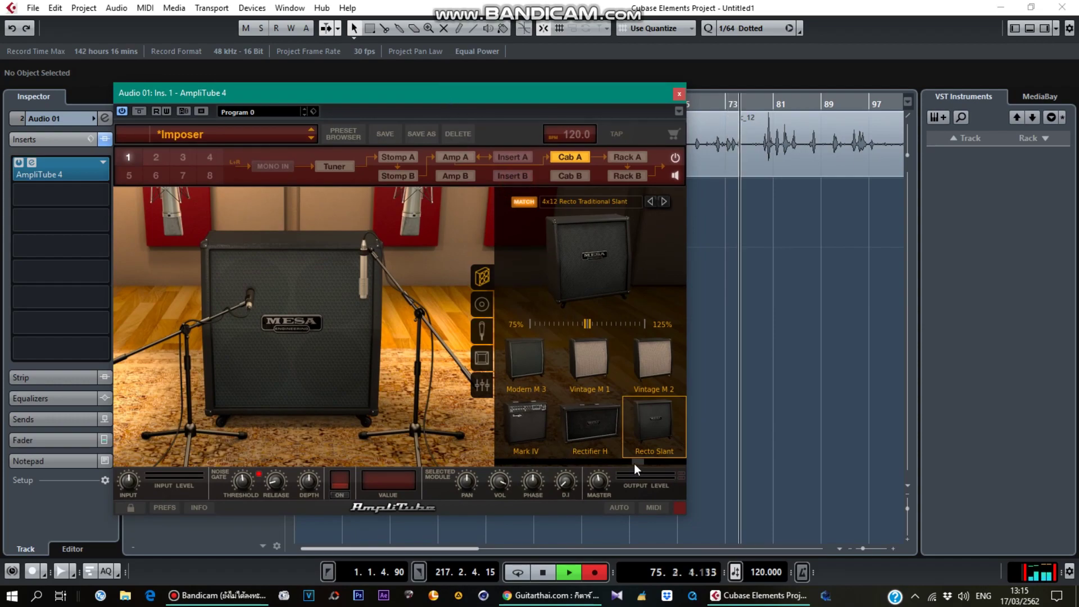
pyautogui.moveTo(636, 462)
pyautogui.mouseDown()
pyautogui.moveTo(504, 463)
pyautogui.moveTo(658, 460)
pyautogui.moveTo(566, 461)
pyautogui.moveTo(646, 456)
pyautogui.mouseUp()
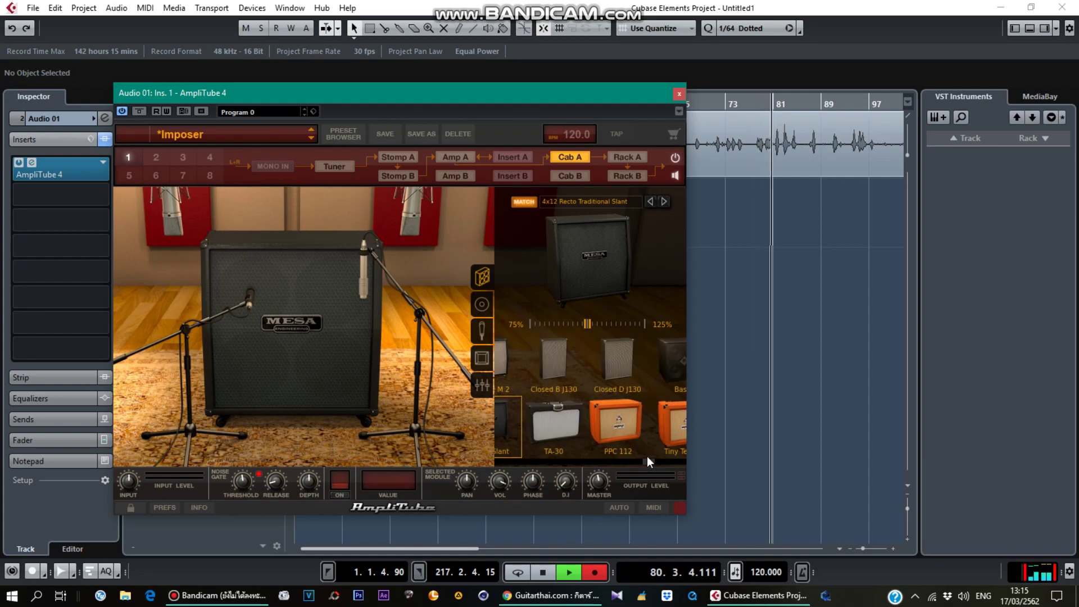
# Examine the speaker models, room settings, mixer and microphone placement options of Cab A.
pyautogui.click(482, 304)
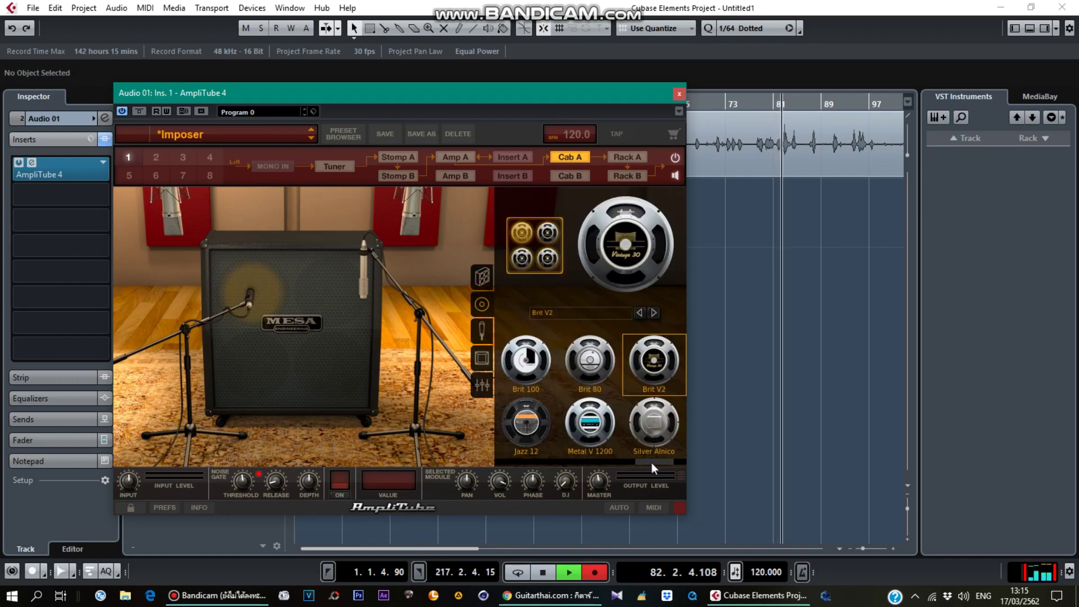
pyautogui.moveTo(651, 461); pyautogui.dragTo(507, 460)
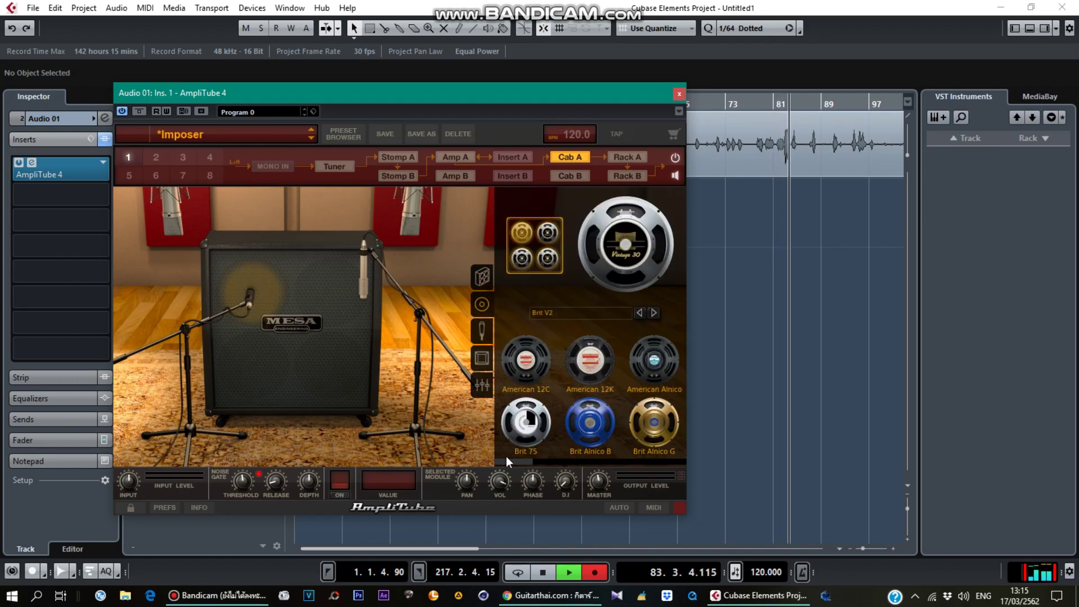
pyautogui.click(482, 359)
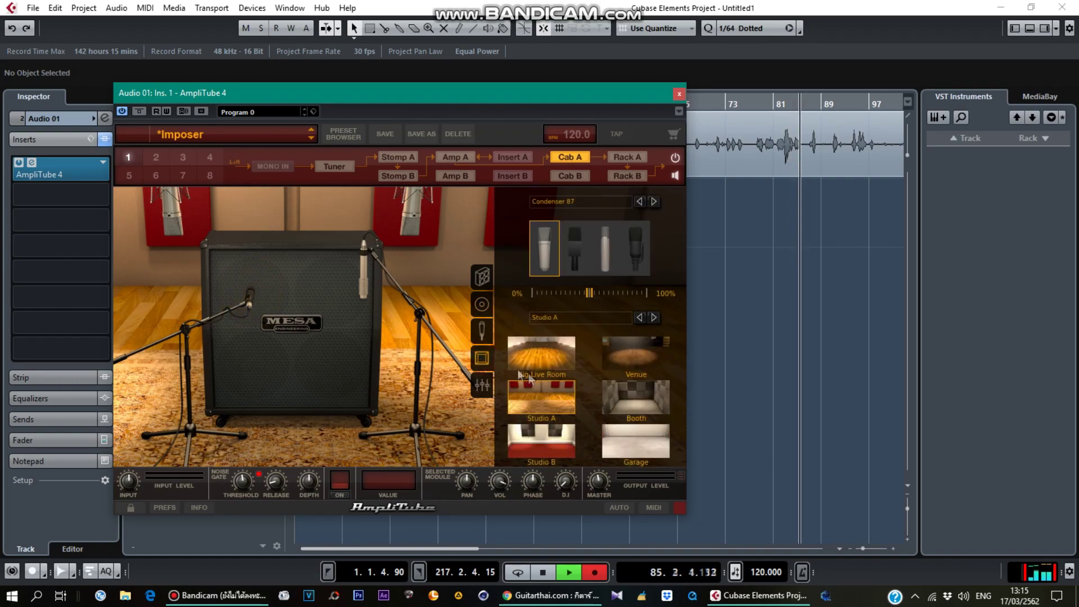
pyautogui.click(483, 387)
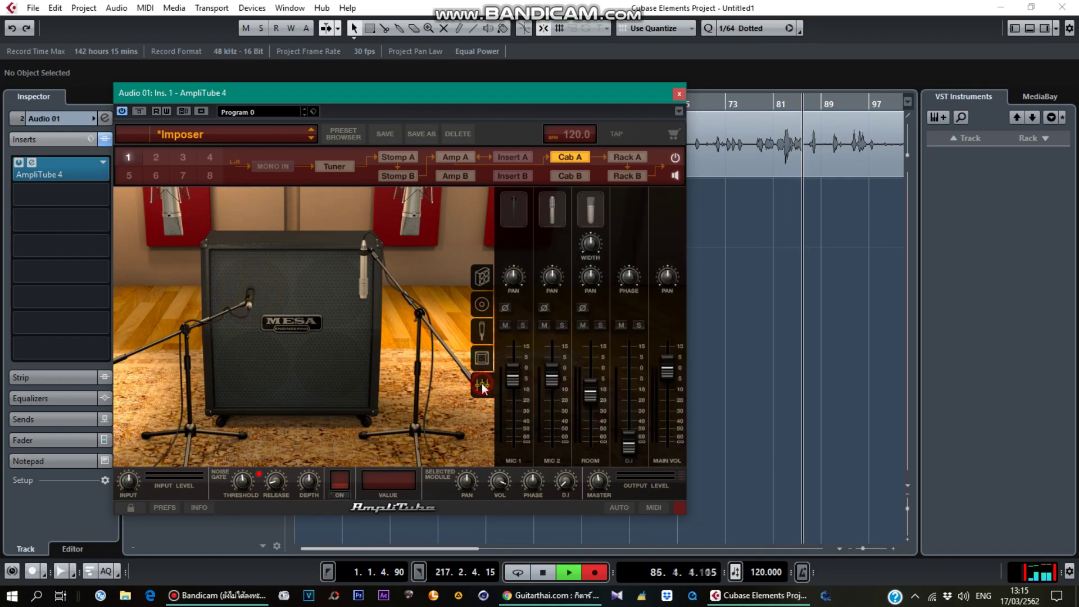
pyautogui.click(483, 330)
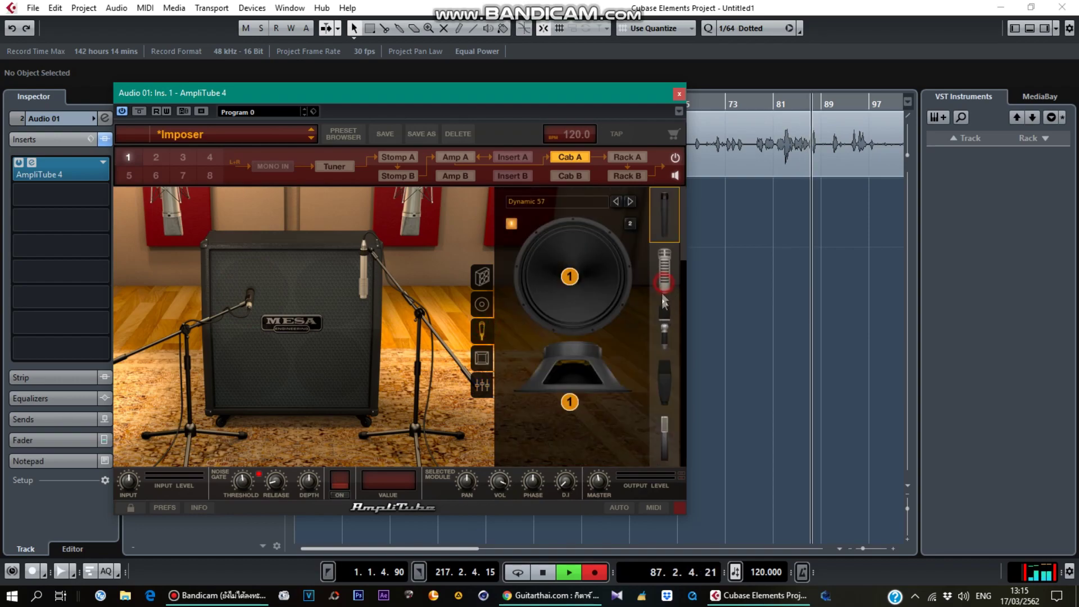
# Try several microphone models for Cab A's first microphone, including Dynamic 421, and settle on Dynamic 20.
pyautogui.click(663, 287)
pyautogui.click(663, 323)
pyautogui.click(664, 377)
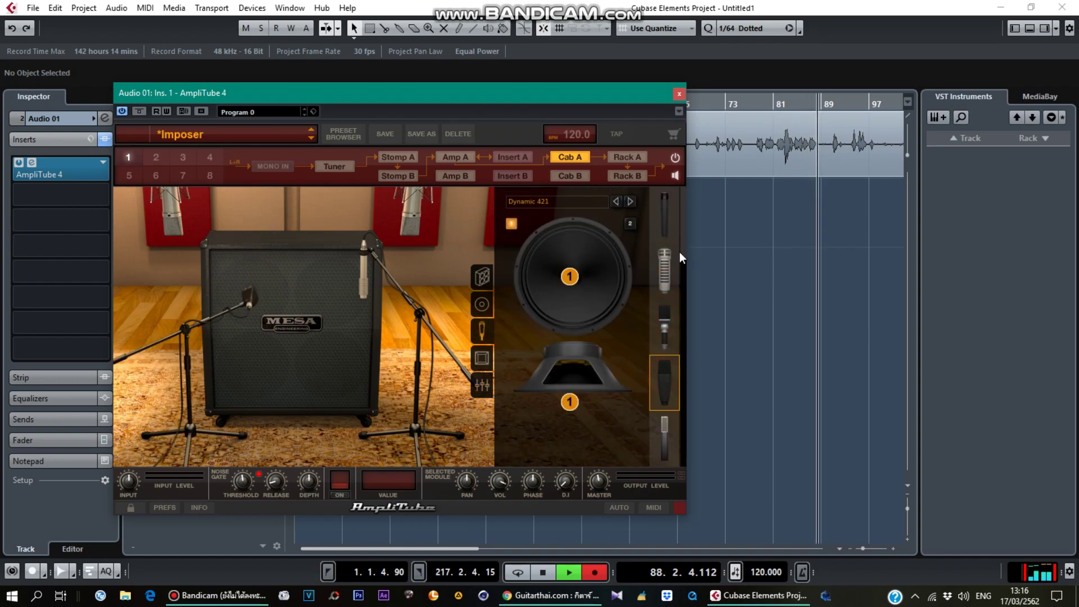
pyautogui.click(679, 251)
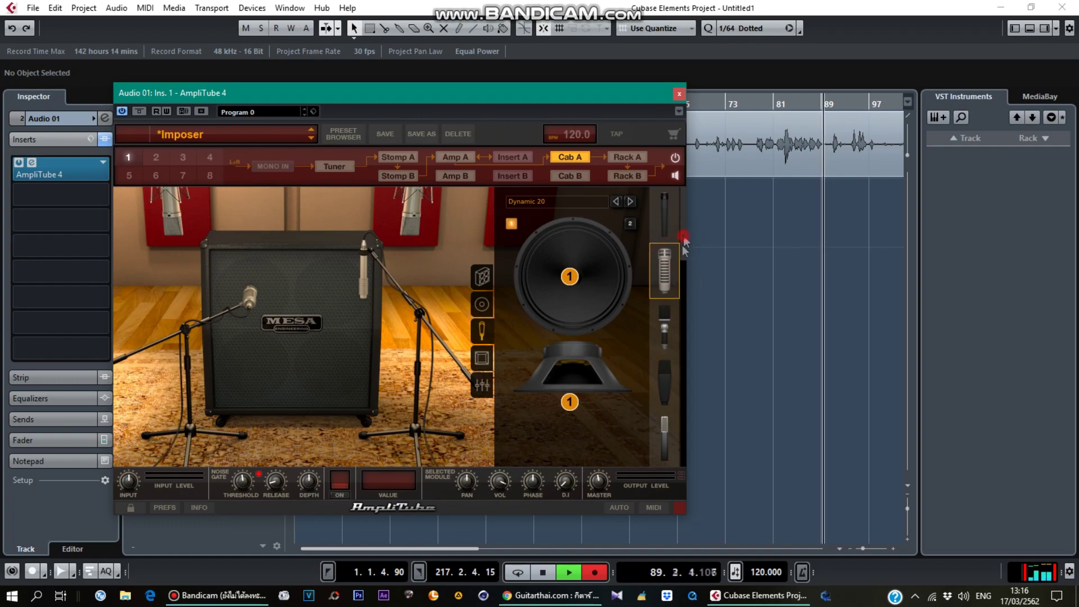
pyautogui.moveTo(683, 235); pyautogui.dragTo(695, 264)
# Review Cab A's cabinet, speaker, microphone, room and mixer settings once more, one after another.
pyautogui.click(487, 274)
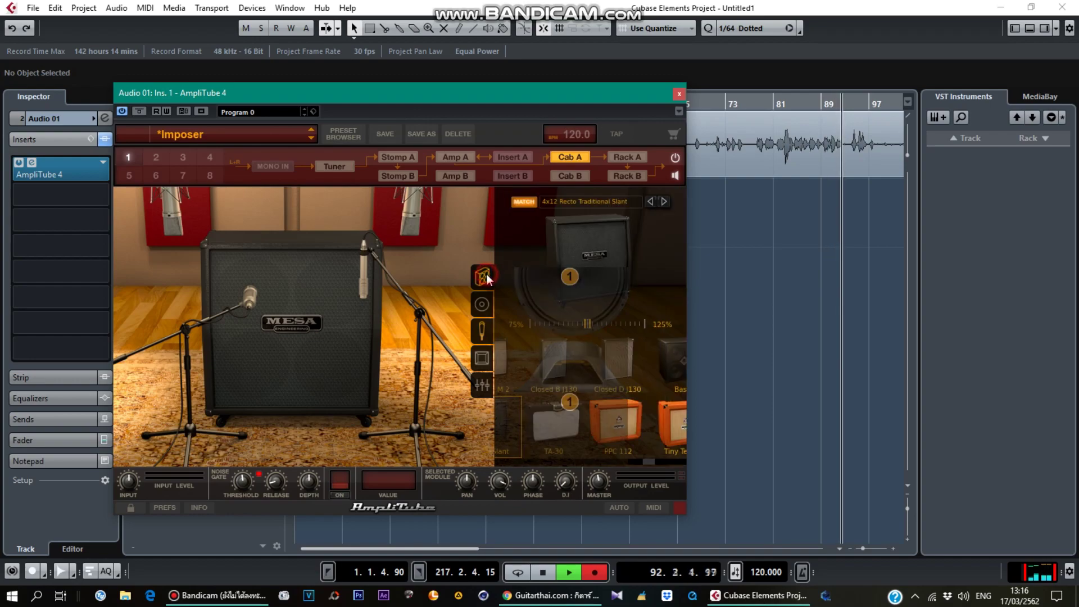
pyautogui.click(481, 306)
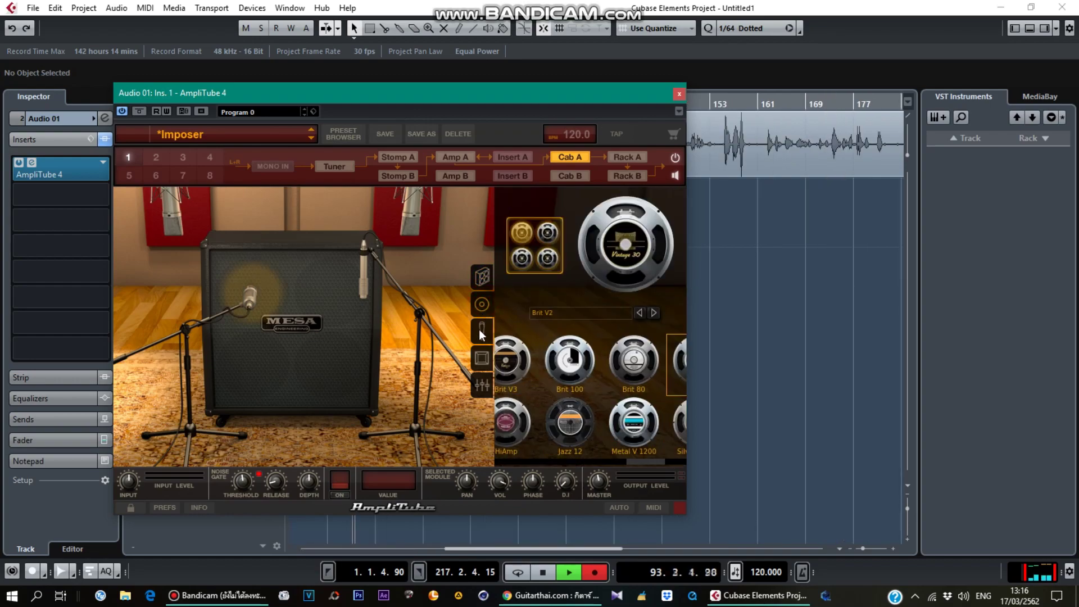
pyautogui.click(481, 333)
pyautogui.click(482, 358)
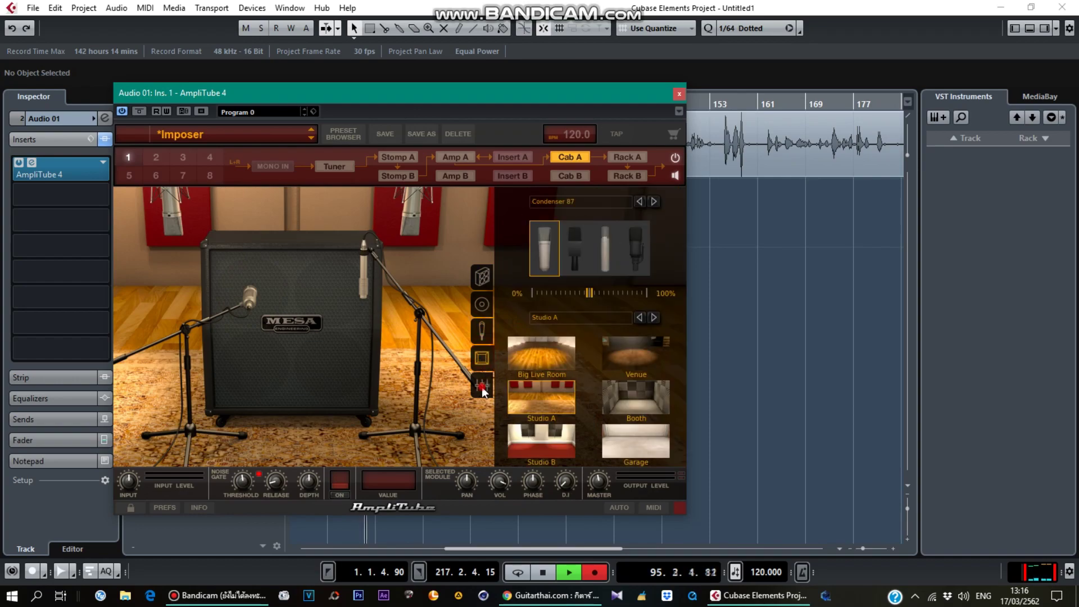
pyautogui.click(482, 388)
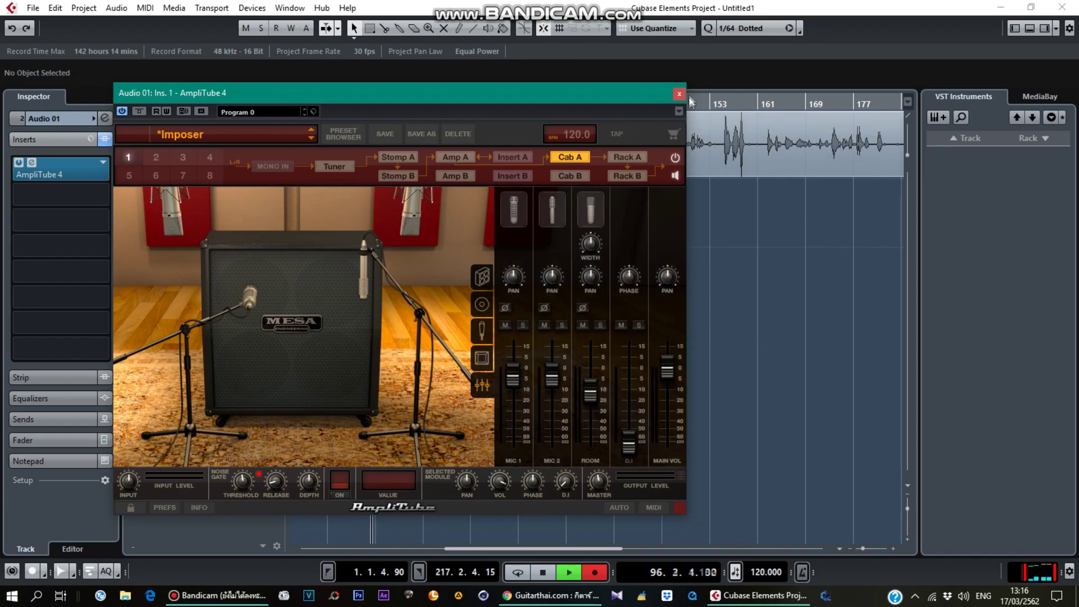
# Open the Rack A section and look through the AmpliTube effect categories available for its first slot, including Delay & Reverb.
pyautogui.click(627, 157)
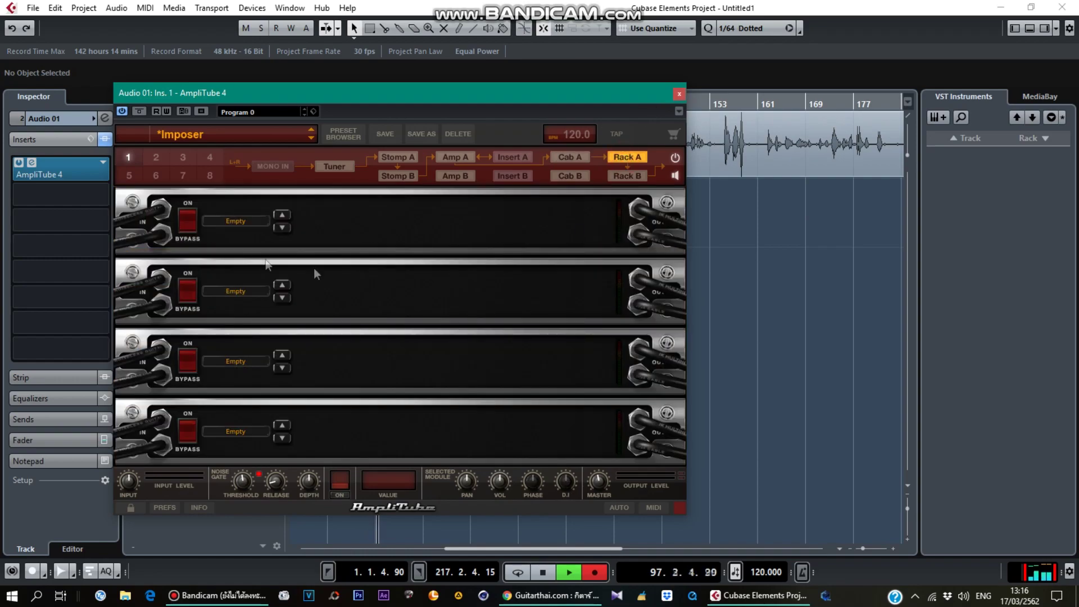
pyautogui.click(232, 221)
pyautogui.moveTo(270, 248)
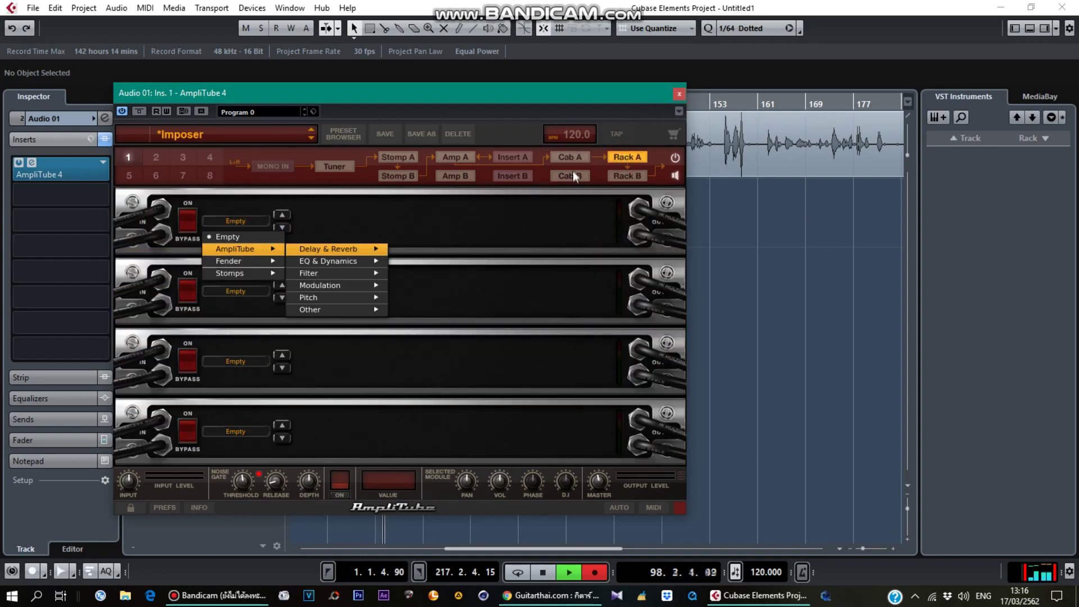
pyautogui.moveTo(309, 254)
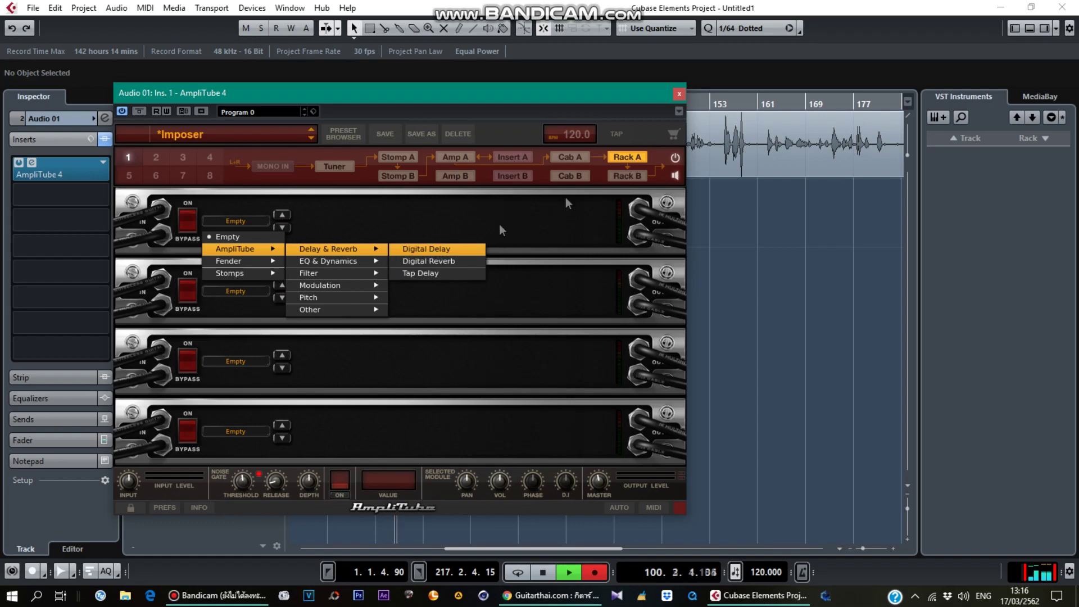
pyautogui.moveTo(340, 263)
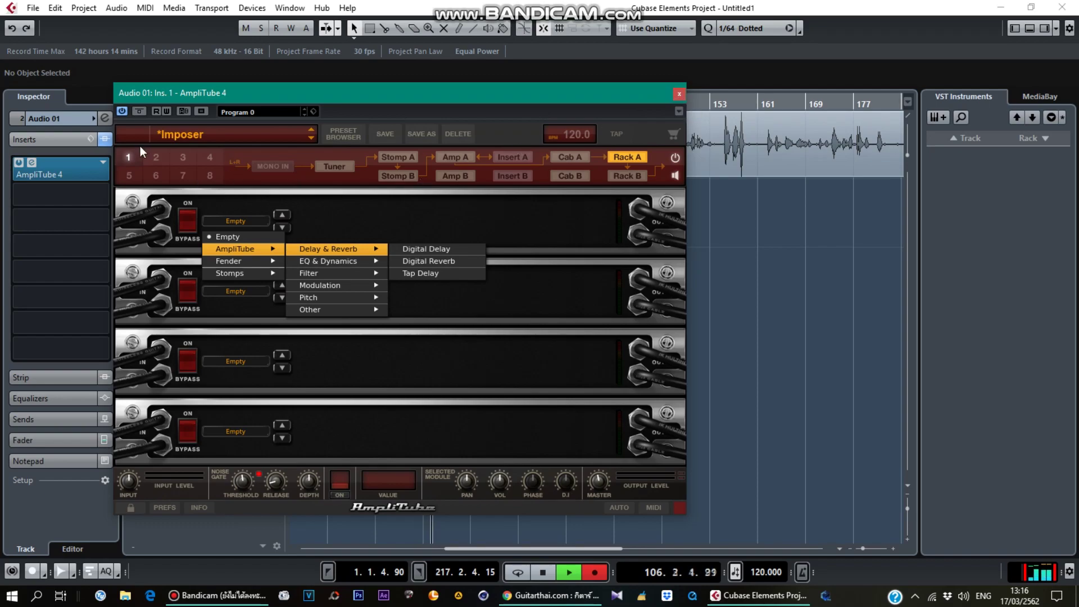
# Switch the signal chain through routing presets 2, 3 and 4, finishing on preset 6.
pyautogui.click(157, 158)
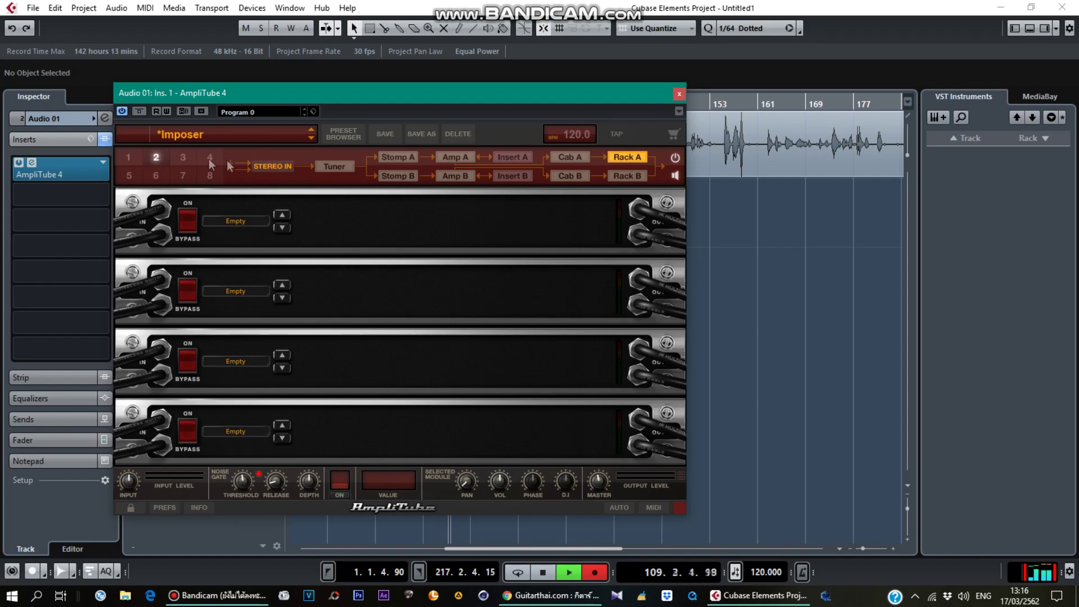
pyautogui.click(183, 155)
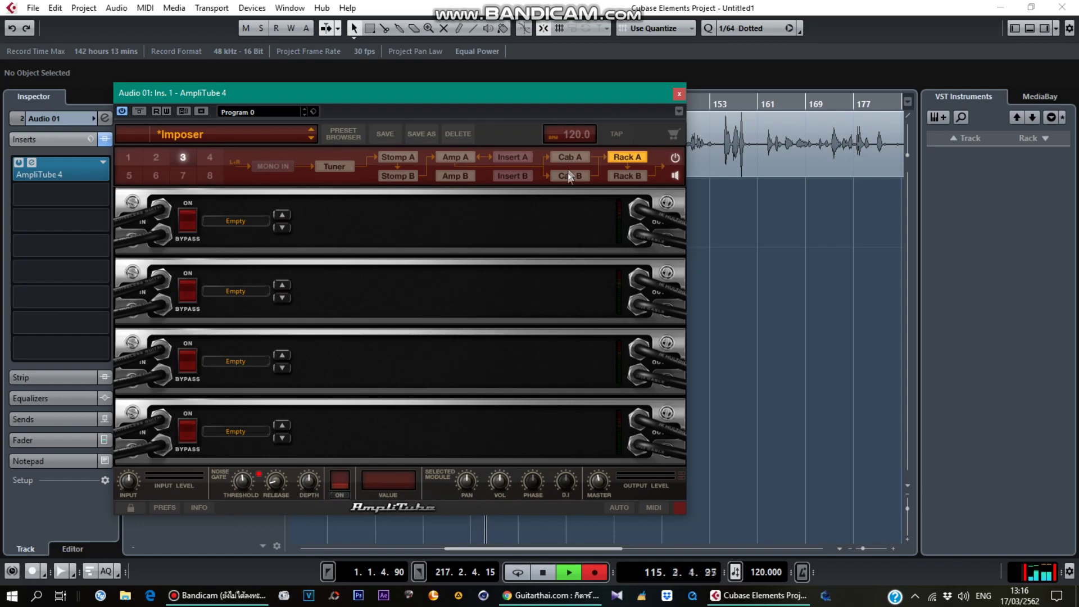
pyautogui.click(209, 158)
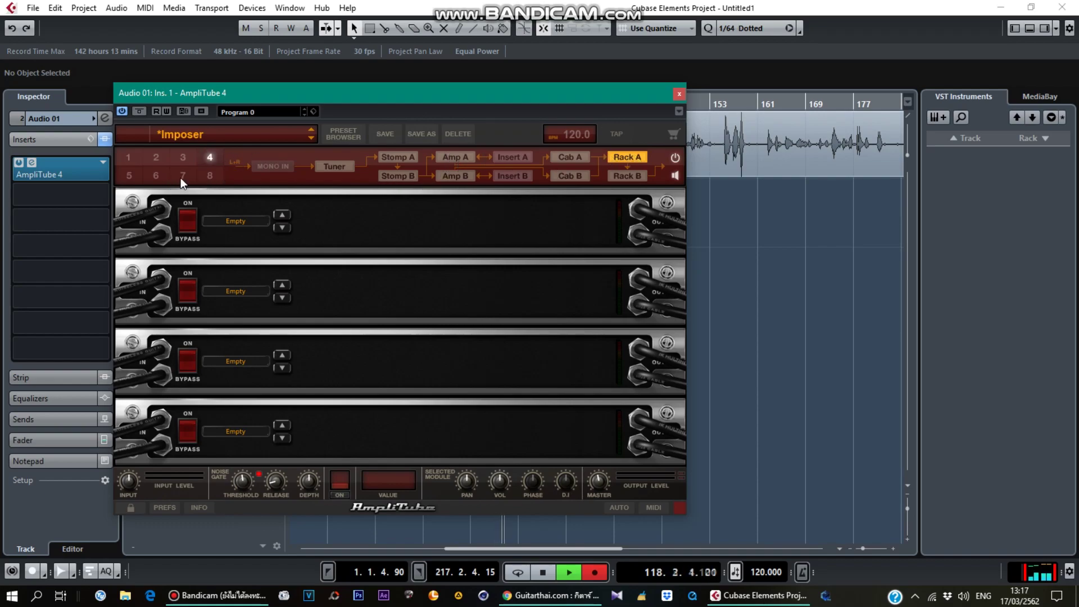
pyautogui.click(155, 176)
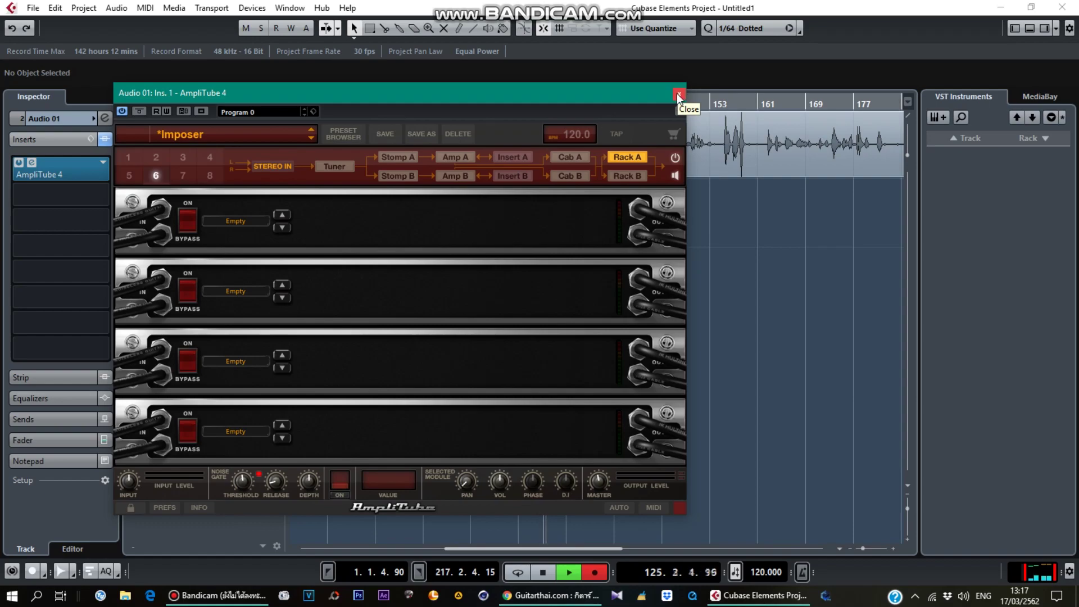
# Move the AmpliTube 4 plug-in window slightly and close it to return to the project.
pyautogui.moveTo(589, 92); pyautogui.dragTo(611, 128)
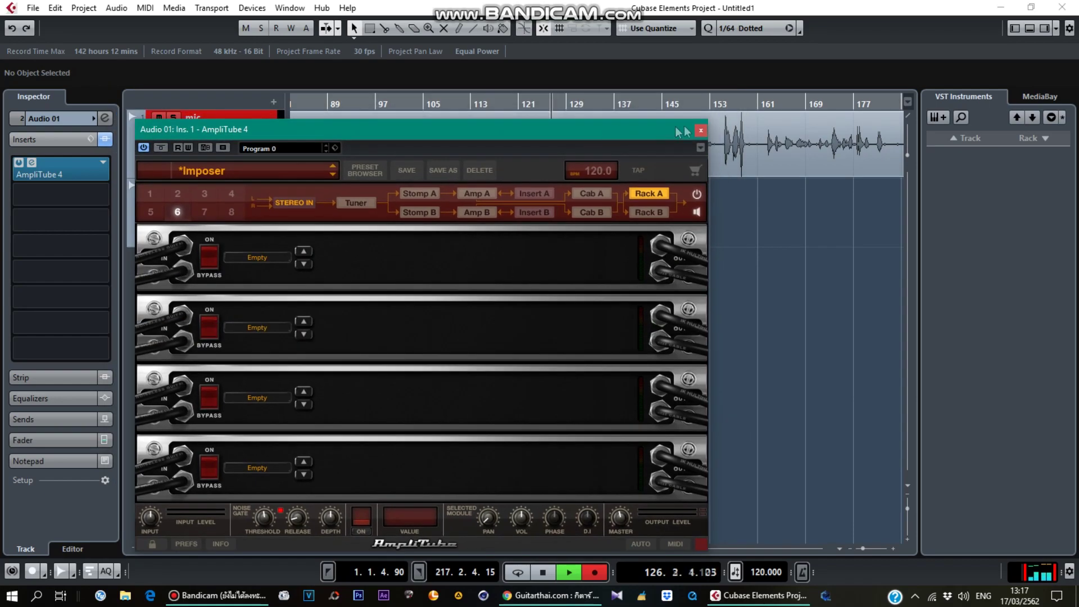
pyautogui.click(700, 131)
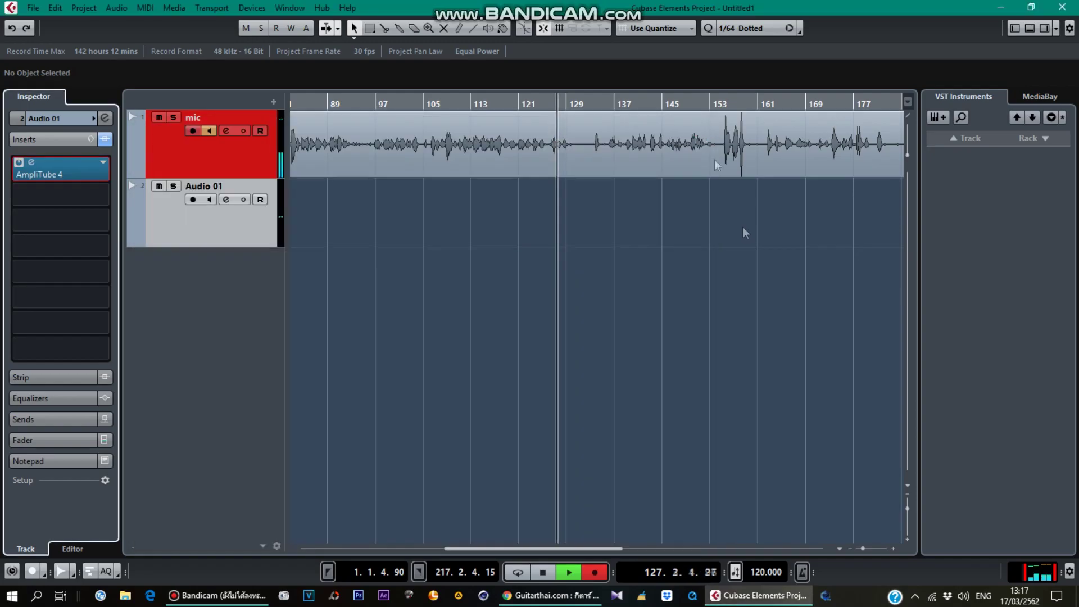